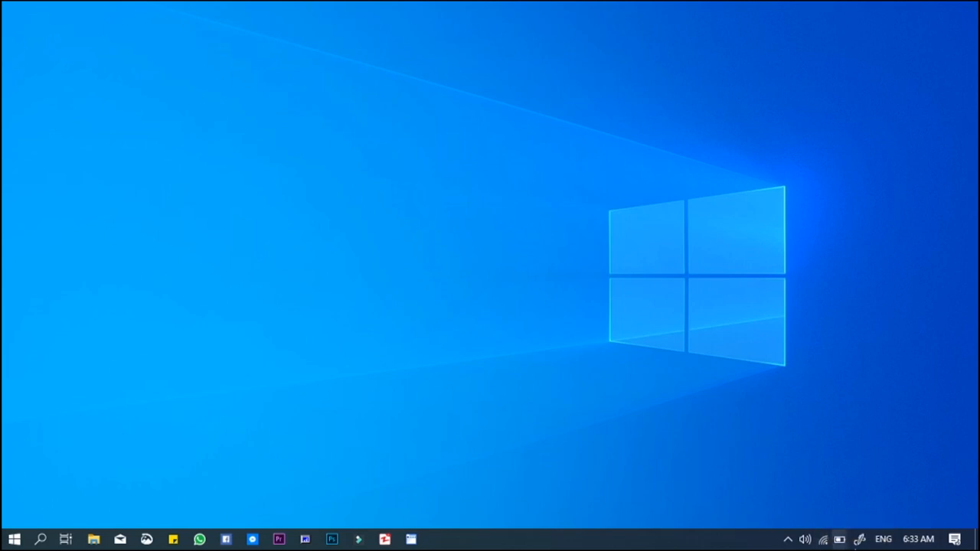
Step: Open the taskbar settings and go to the page for selecting which icons appear on the taskbar
{"action": "mouse_move", "coordinate": [910, 545]}
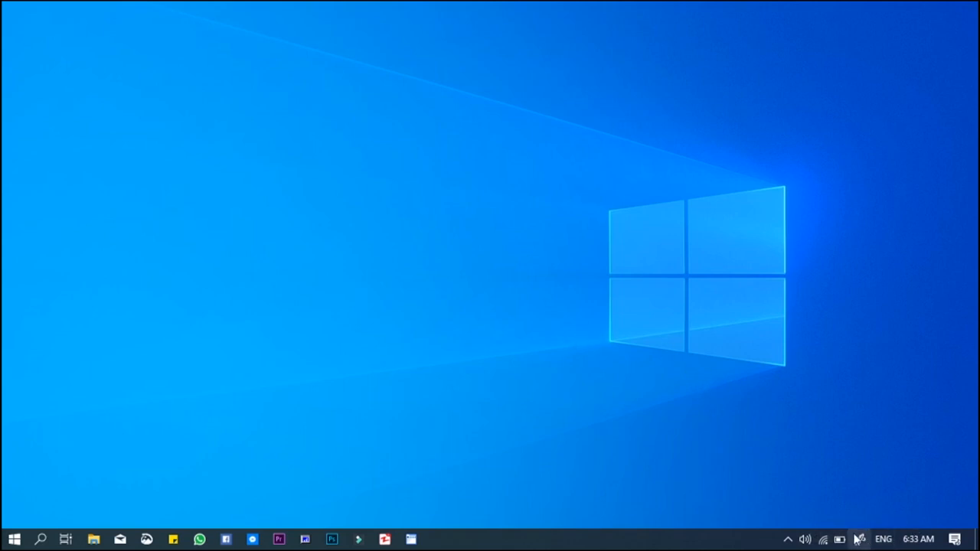
{"action": "right_click", "coordinate": [652, 540]}
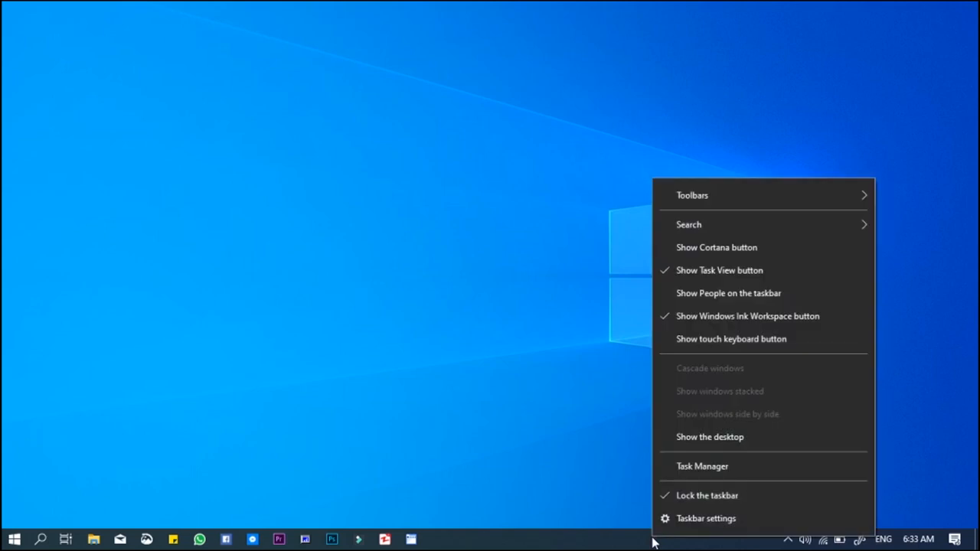
{"action": "left_click", "coordinate": [693, 521]}
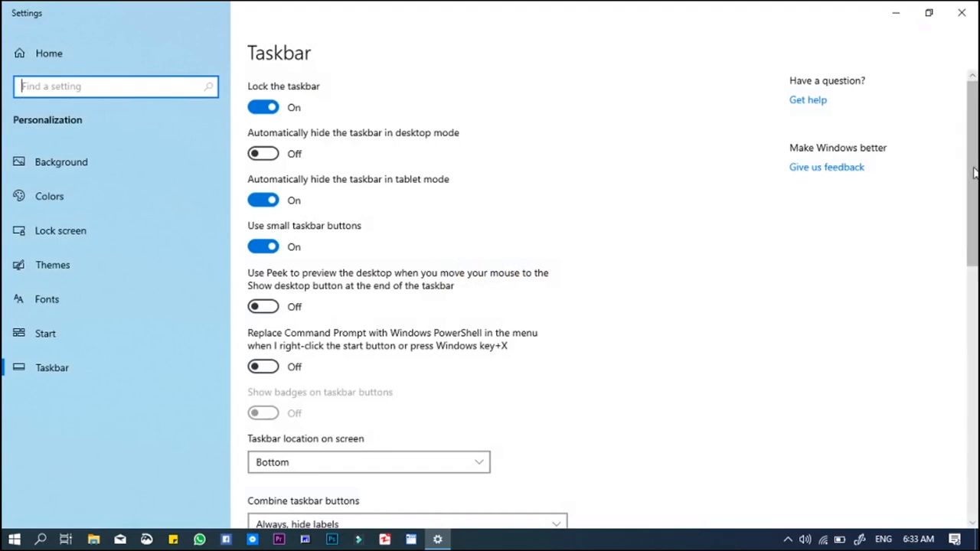
{"action": "left_click_drag", "start_coordinate": [972, 170], "coordinate": [968, 279]}
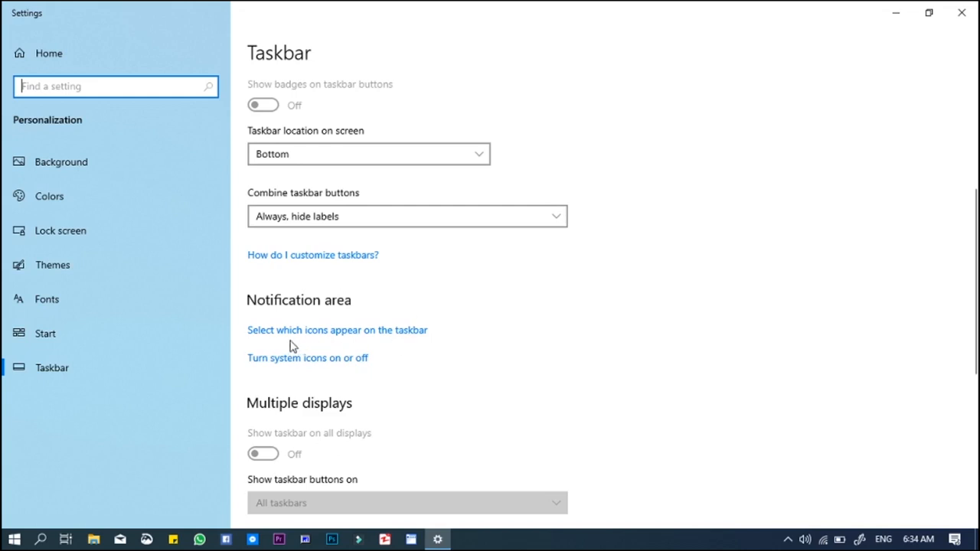
{"action": "left_click", "coordinate": [403, 331]}
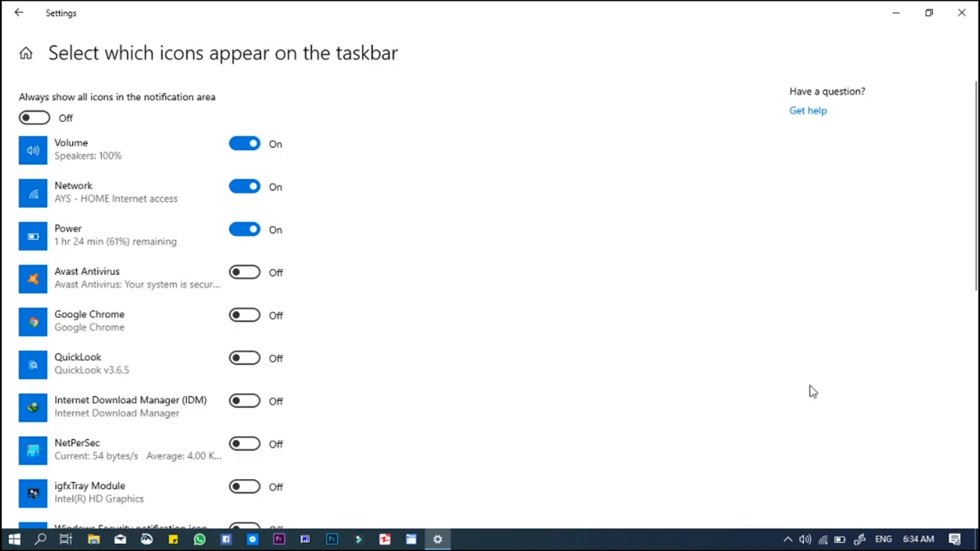
Step: Turn on the Avast Antivirus and Google Chrome icons so they appear on the taskbar
{"action": "left_click_drag", "start_coordinate": [974, 136], "coordinate": [975, 184]}
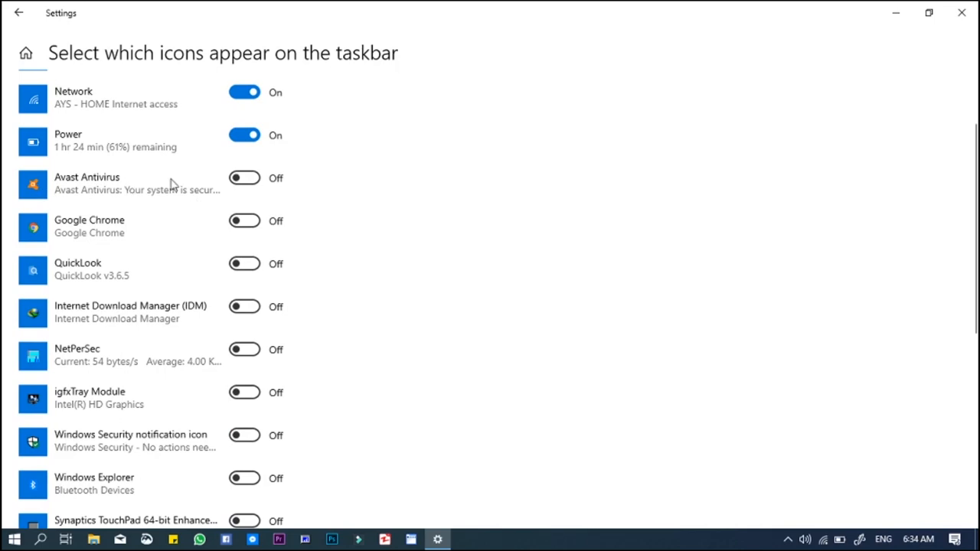
{"action": "left_click", "coordinate": [248, 181]}
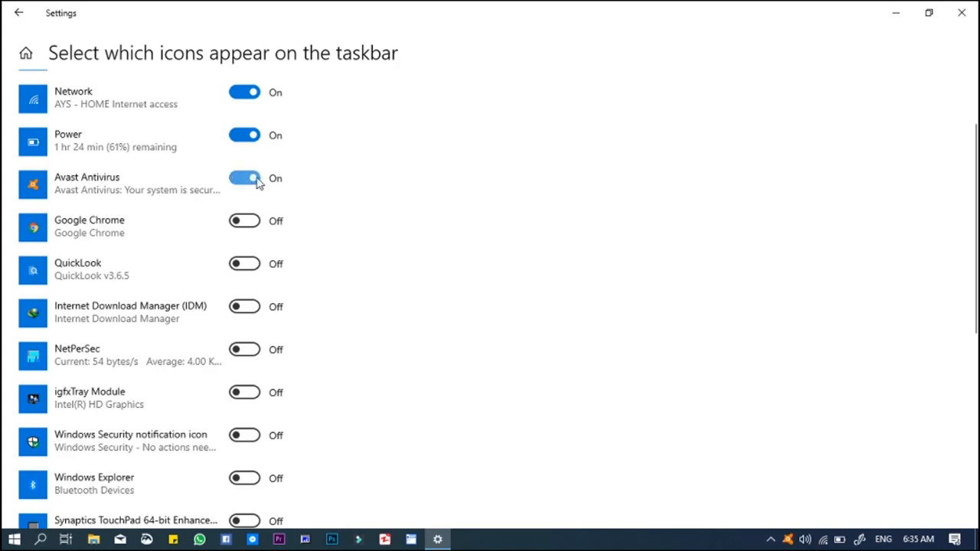
{"action": "mouse_move", "coordinate": [783, 544]}
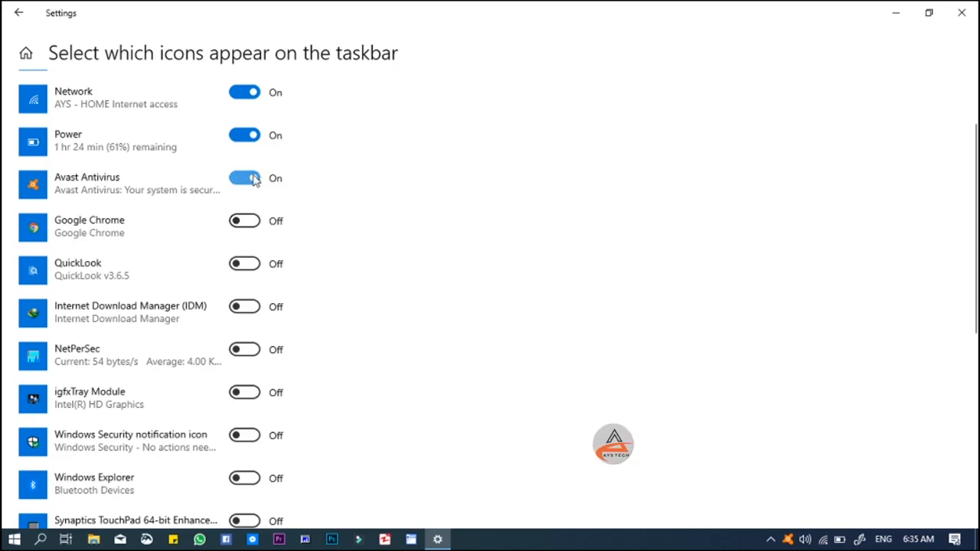
{"action": "left_click", "coordinate": [249, 221]}
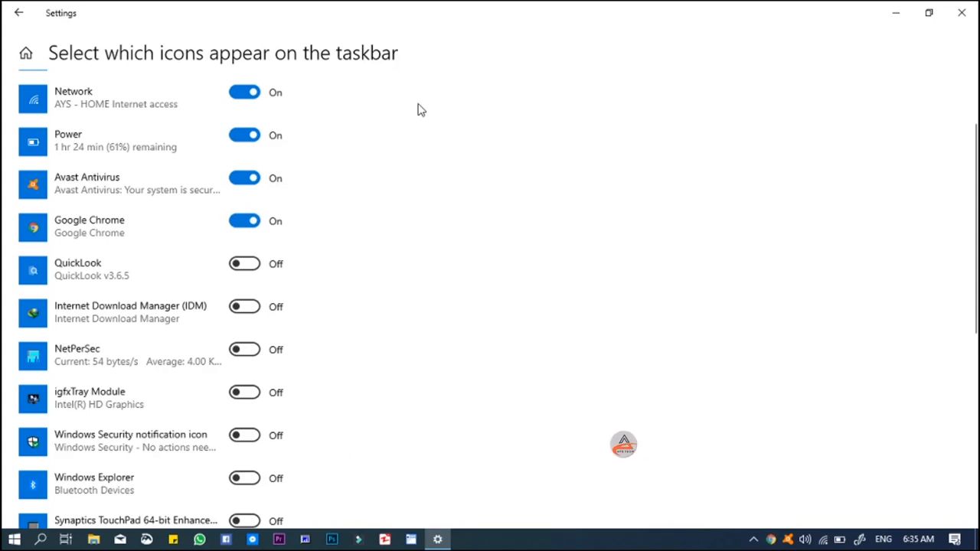
Step: Switch the Network icon off and back on in the list of taskbar icons
{"action": "left_click", "coordinate": [244, 95]}
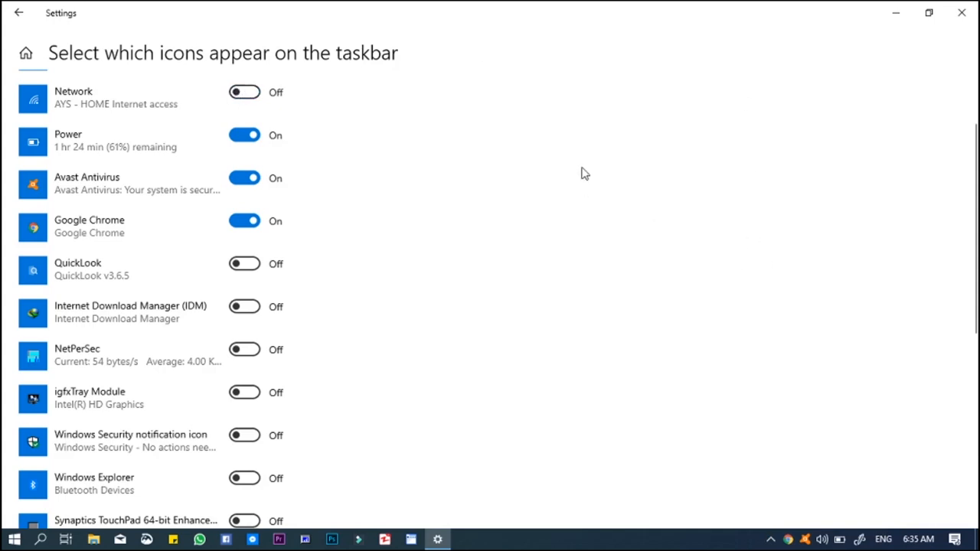
{"action": "left_click", "coordinate": [252, 93]}
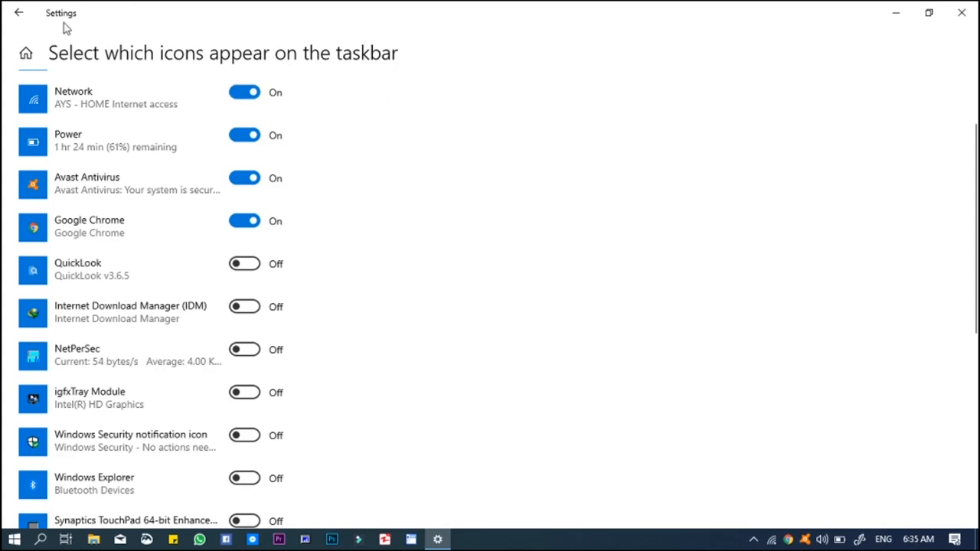
Step: Turn off the Clock in the taskbar's system icons settings and close the settings window
{"action": "left_click", "coordinate": [21, 16]}
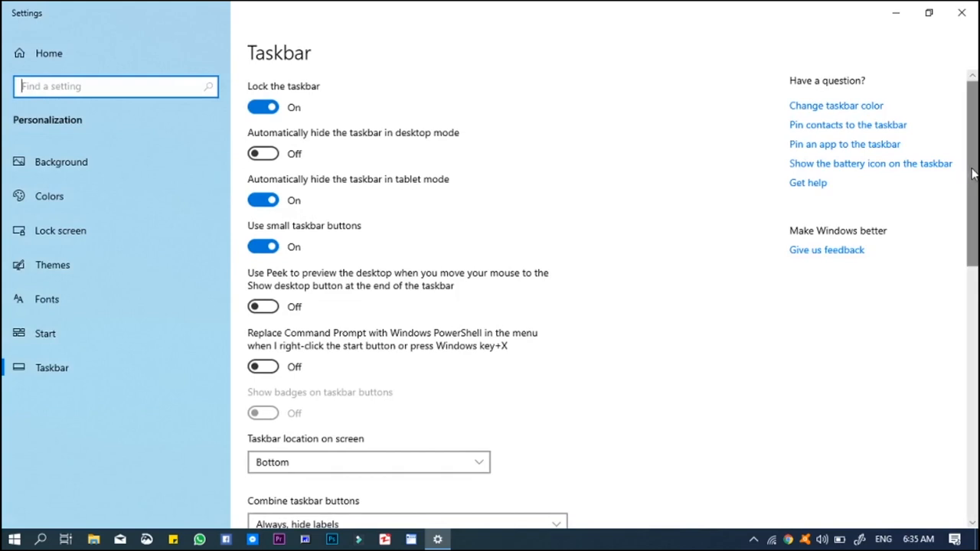
{"action": "scroll", "coordinate": [836, 200], "scroll_direction": "down", "scroll_amount": 5}
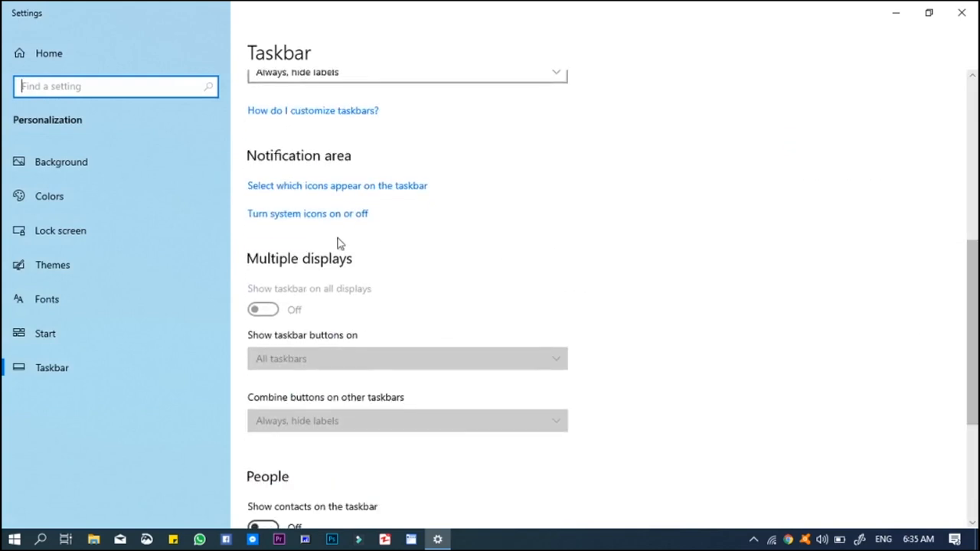
{"action": "left_click", "coordinate": [344, 219]}
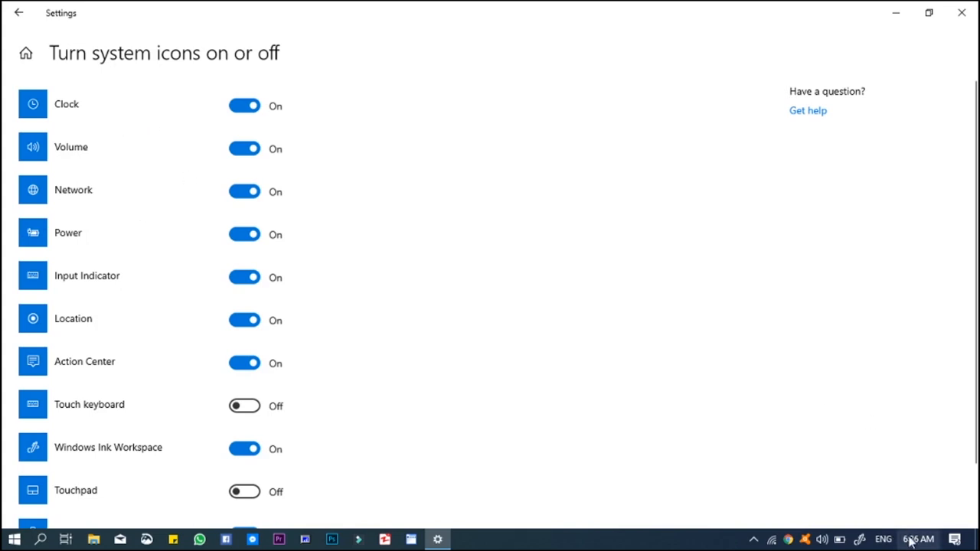
{"action": "mouse_move", "coordinate": [918, 540]}
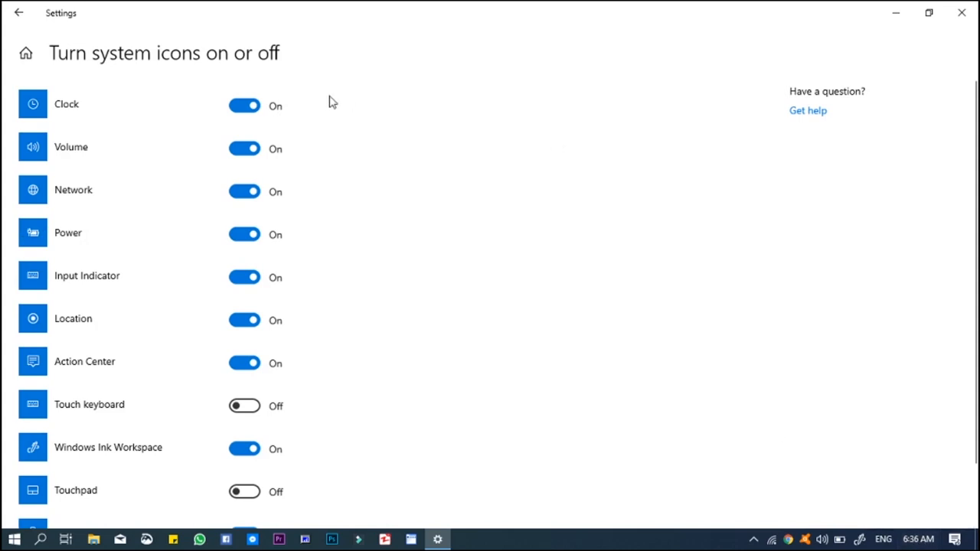
{"action": "left_click", "coordinate": [241, 108]}
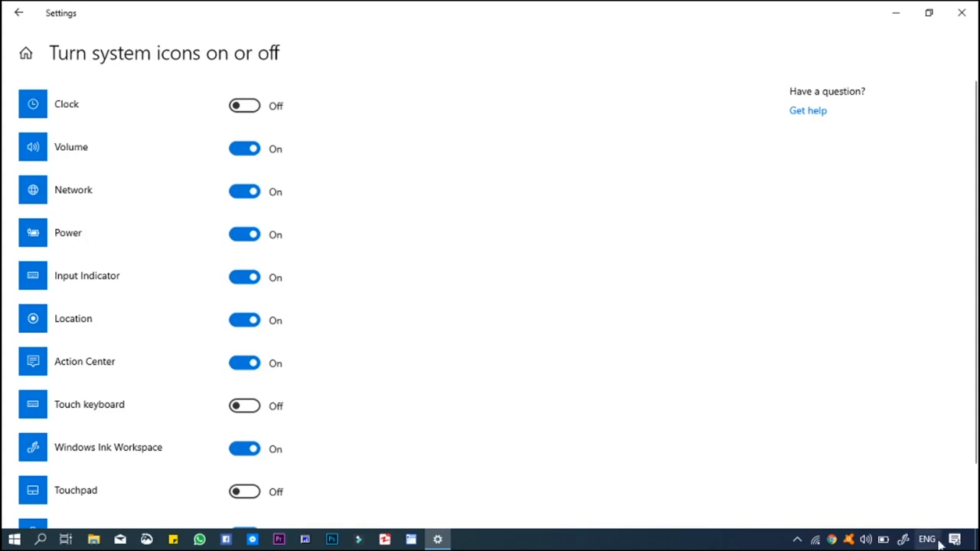
{"action": "left_click", "coordinate": [961, 22]}
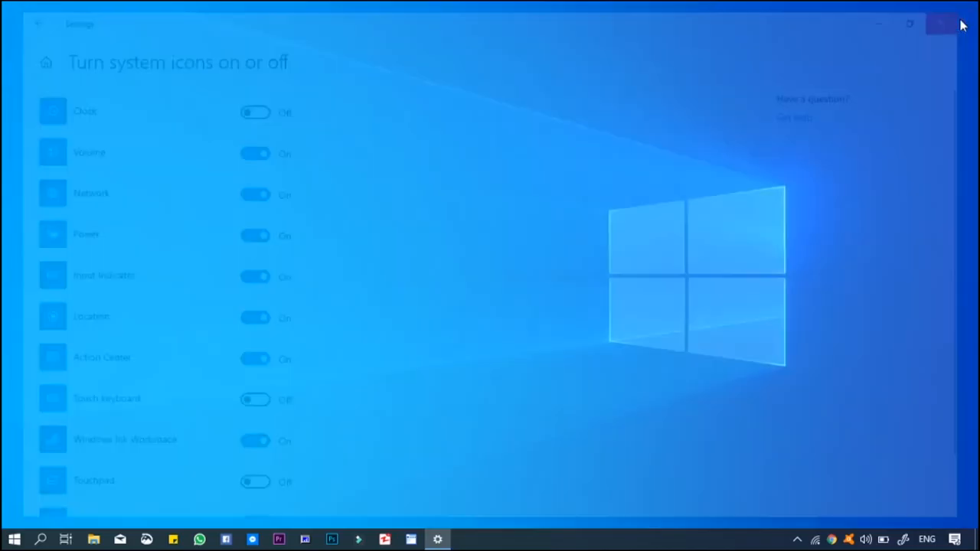
Step: Reopen the system icons page of the taskbar settings and turn the Clock back on
{"action": "right_click", "coordinate": [733, 544]}
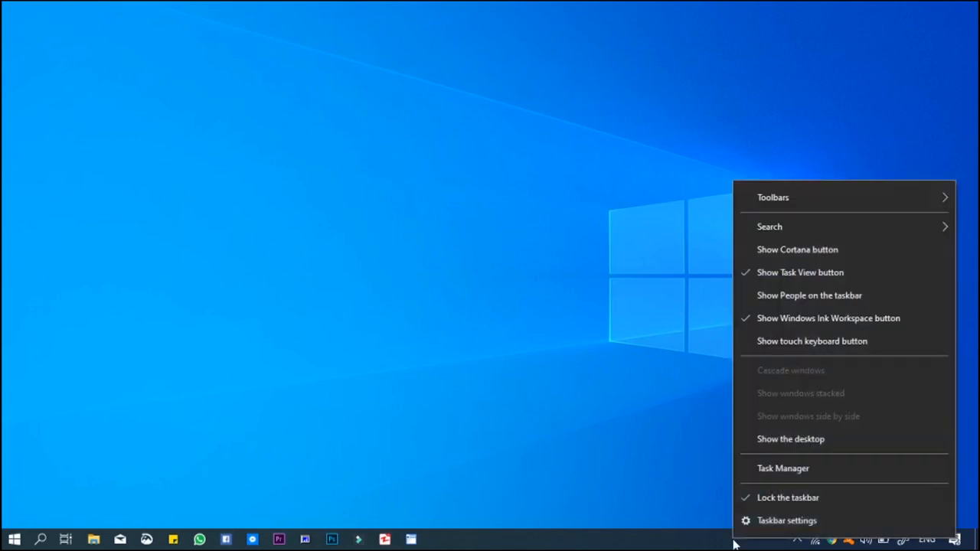
{"action": "left_click", "coordinate": [775, 523]}
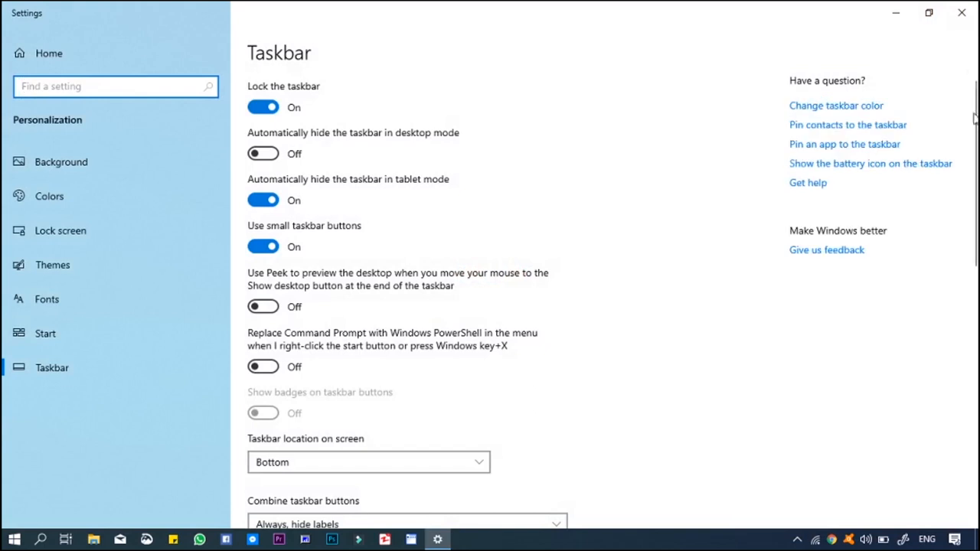
{"action": "left_click_drag", "start_coordinate": [974, 117], "coordinate": [974, 294]}
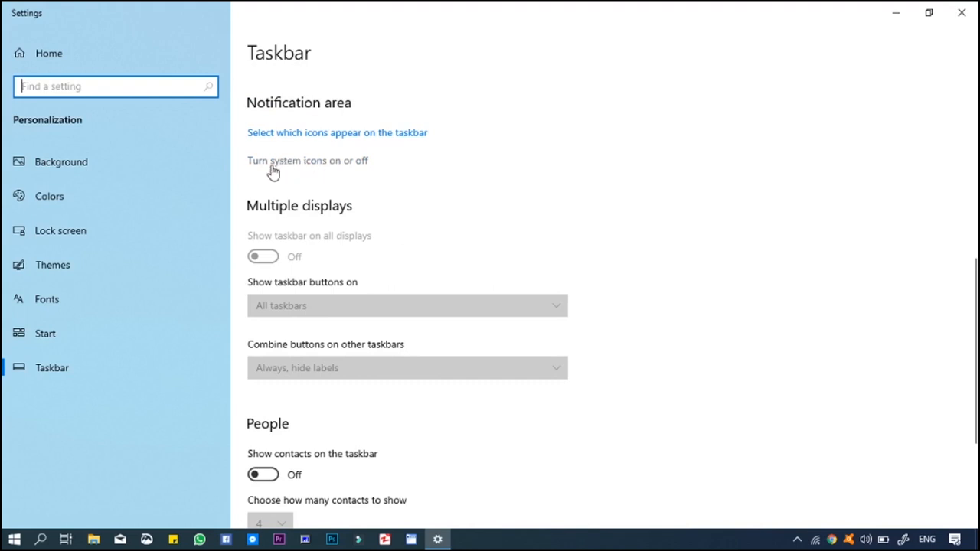
{"action": "left_click", "coordinate": [337, 162]}
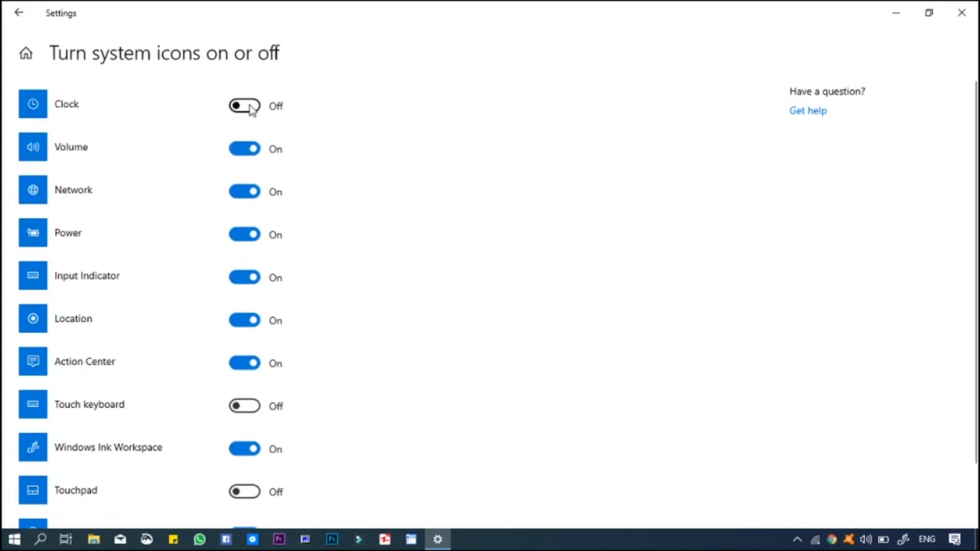
{"action": "left_click", "coordinate": [252, 109]}
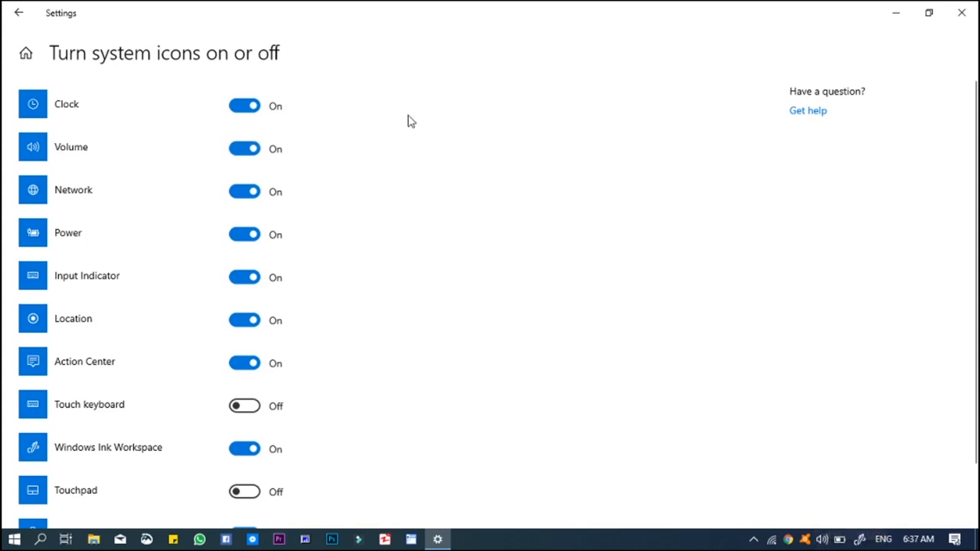
Step: Switch the Volume and Power system icons off and back on
{"action": "left_click", "coordinate": [244, 150]}
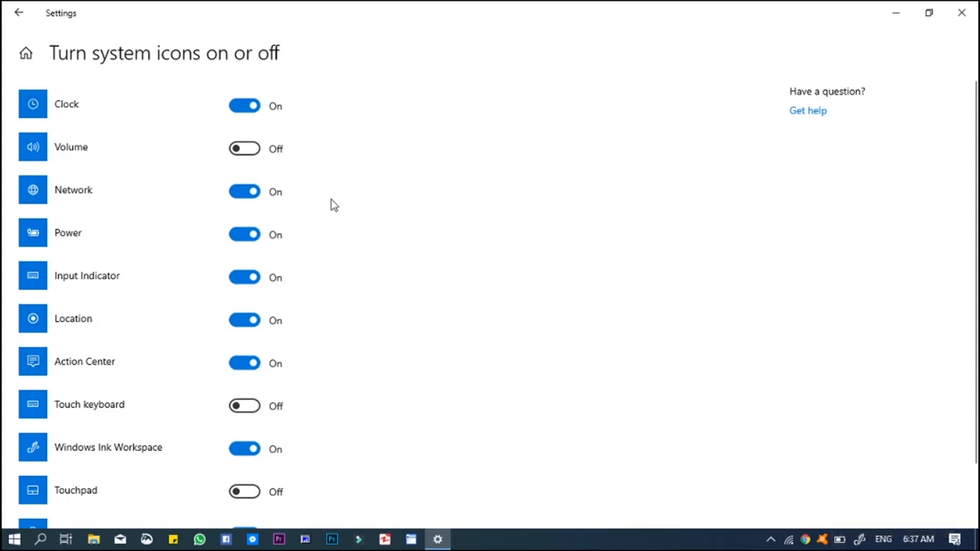
{"action": "left_click", "coordinate": [241, 239]}
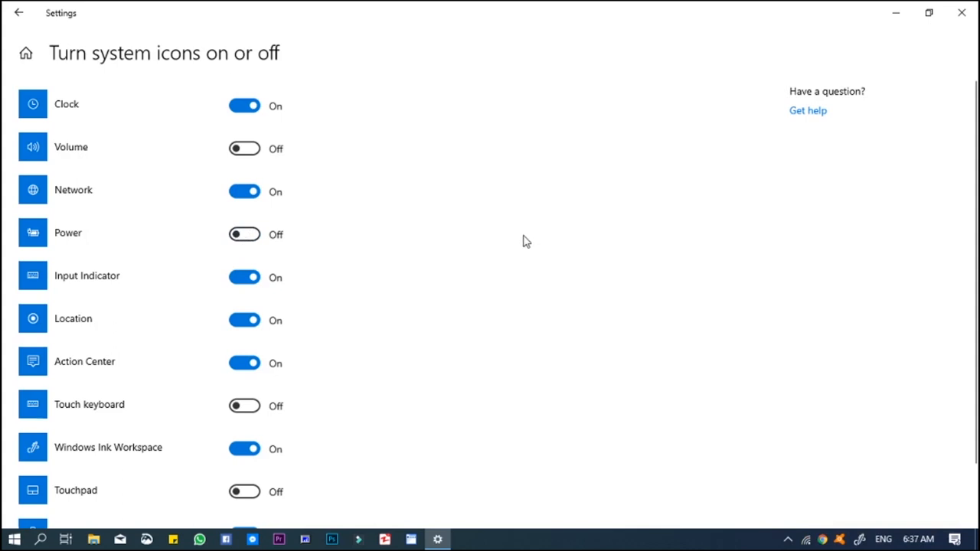
{"action": "left_click", "coordinate": [256, 236]}
{"action": "left_click", "coordinate": [252, 153]}
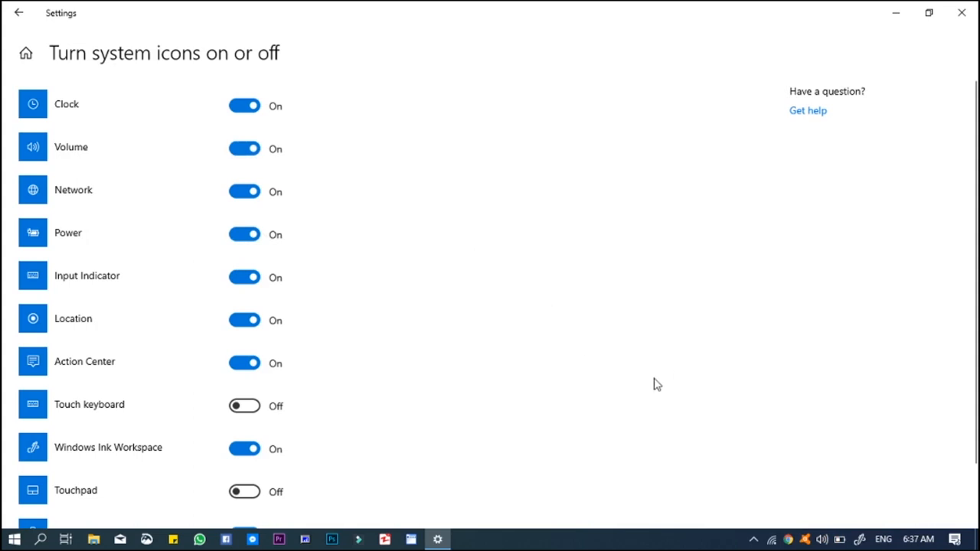
Step: Return to the main taskbar settings and turn on showing contacts on the taskbar in the People section
{"action": "left_click", "coordinate": [20, 15]}
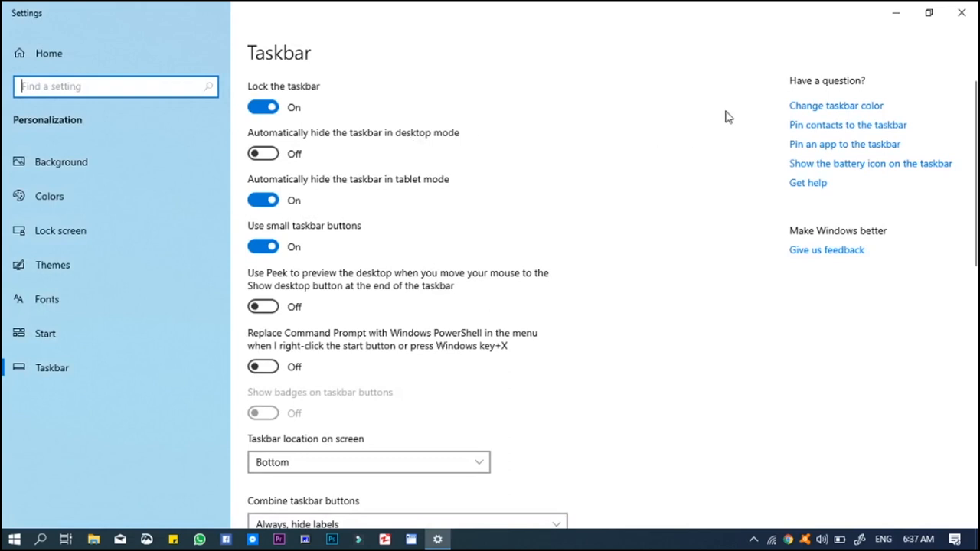
{"action": "scroll", "coordinate": [976, 173], "scroll_direction": "down", "scroll_amount": 2}
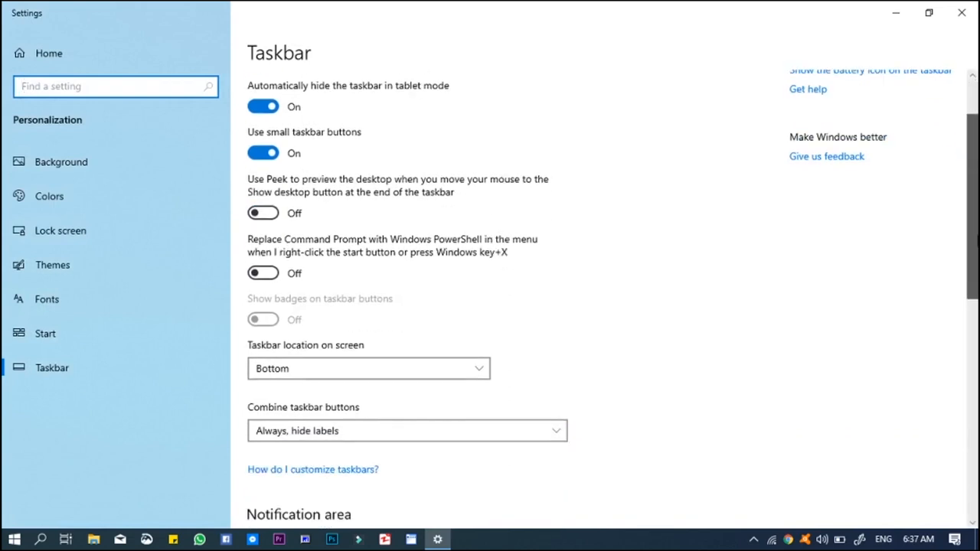
{"action": "scroll", "coordinate": [628, 262], "scroll_direction": "down", "scroll_amount": 5}
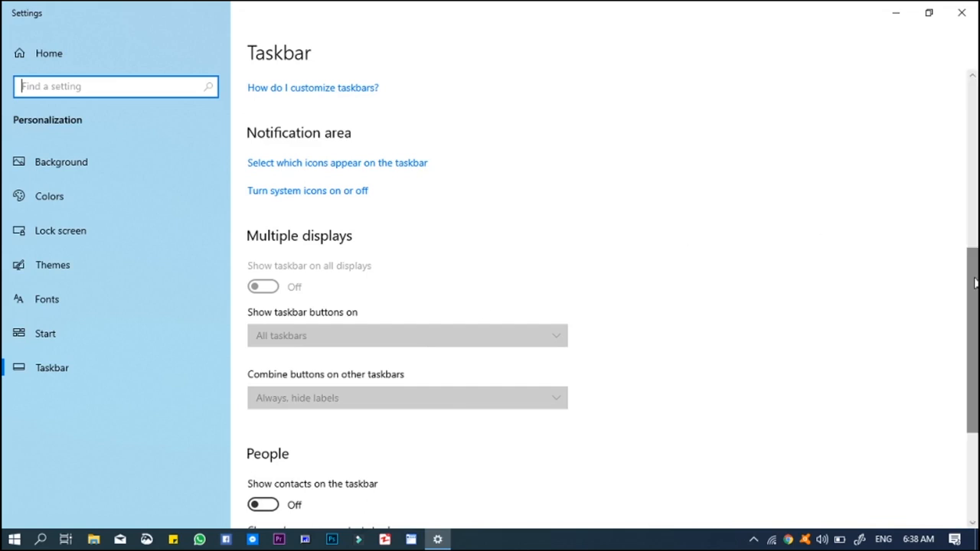
{"action": "left_click_drag", "start_coordinate": [971, 306], "coordinate": [972, 381]}
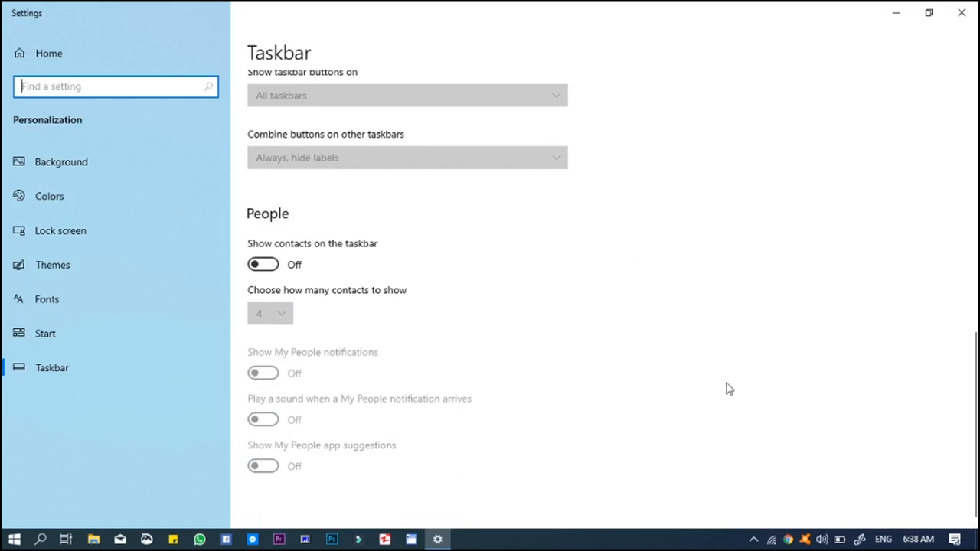
{"action": "right_click", "coordinate": [714, 547]}
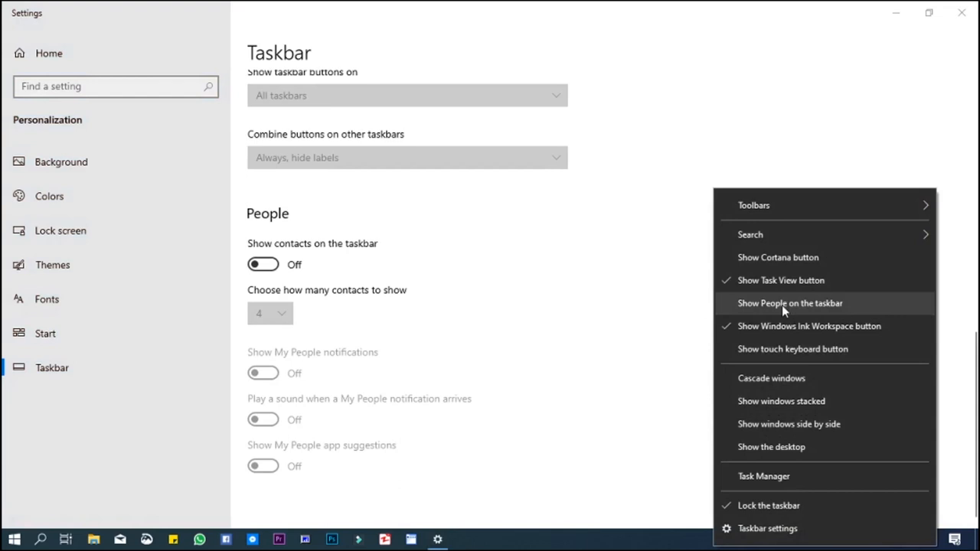
{"action": "left_click", "coordinate": [587, 281]}
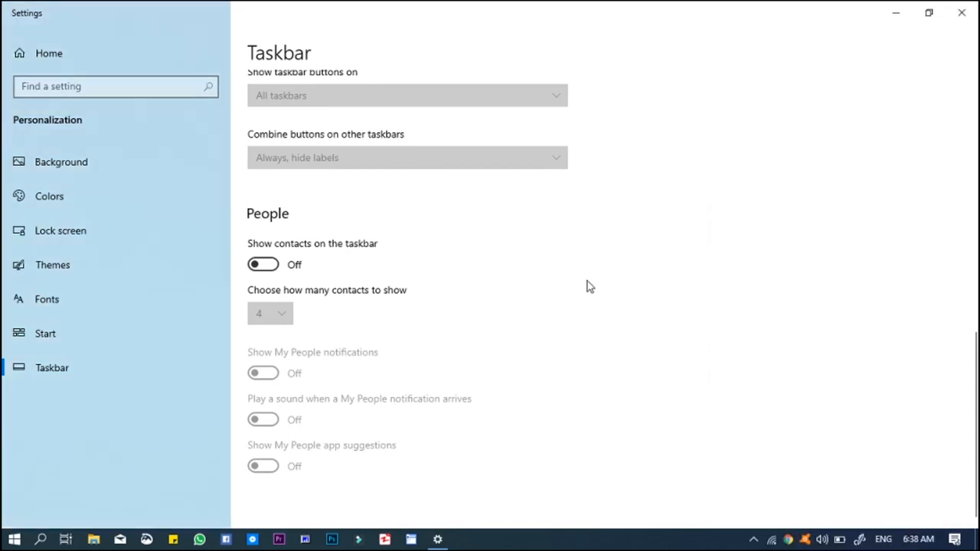
{"action": "left_click", "coordinate": [267, 265]}
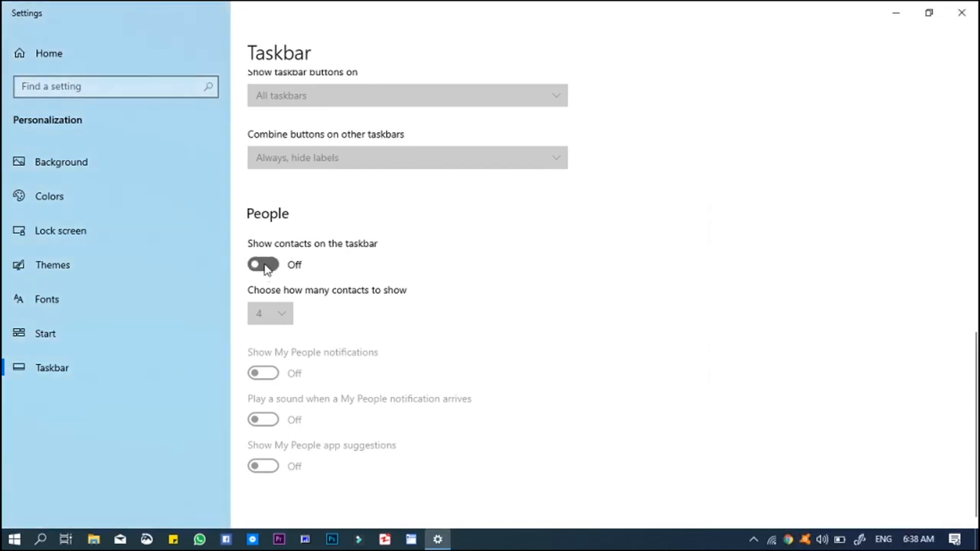